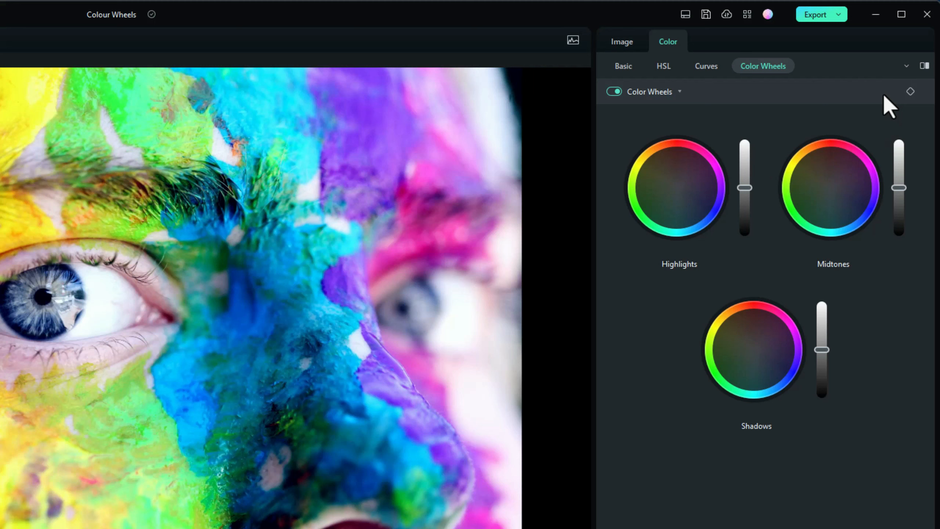
# Try out brighter Midtones and brighter Shadows one at a time, resetting each wheel after its trial.
pyautogui.moveTo(898, 191); pyautogui.dragTo(899, 163)
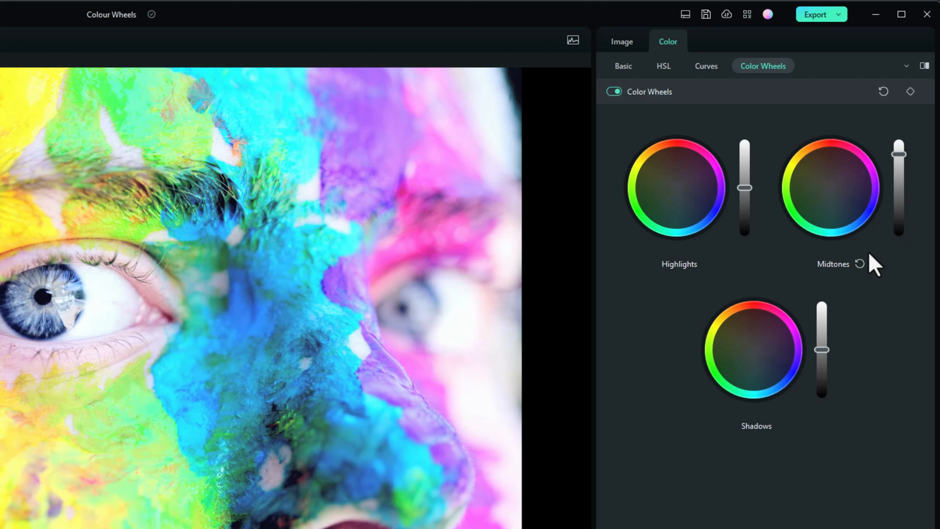
pyautogui.click(862, 264)
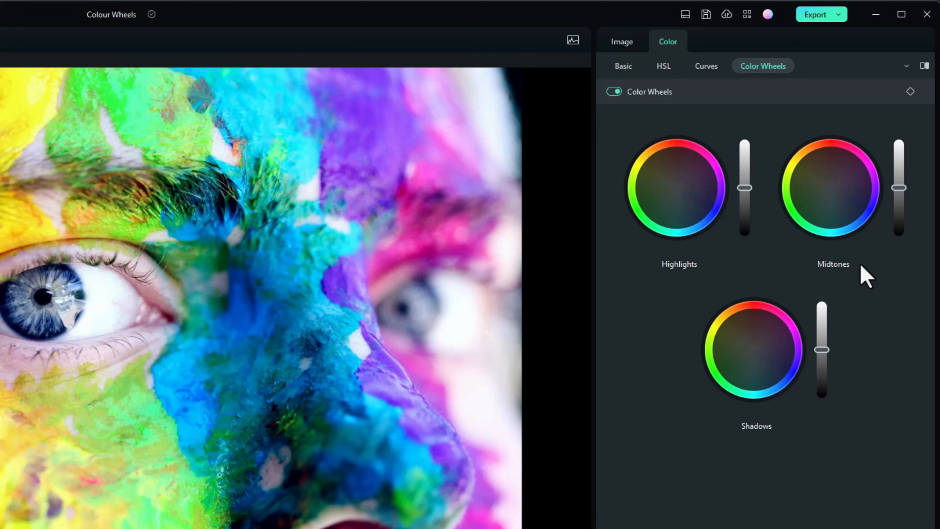
pyautogui.moveTo(819, 351); pyautogui.dragTo(820, 314)
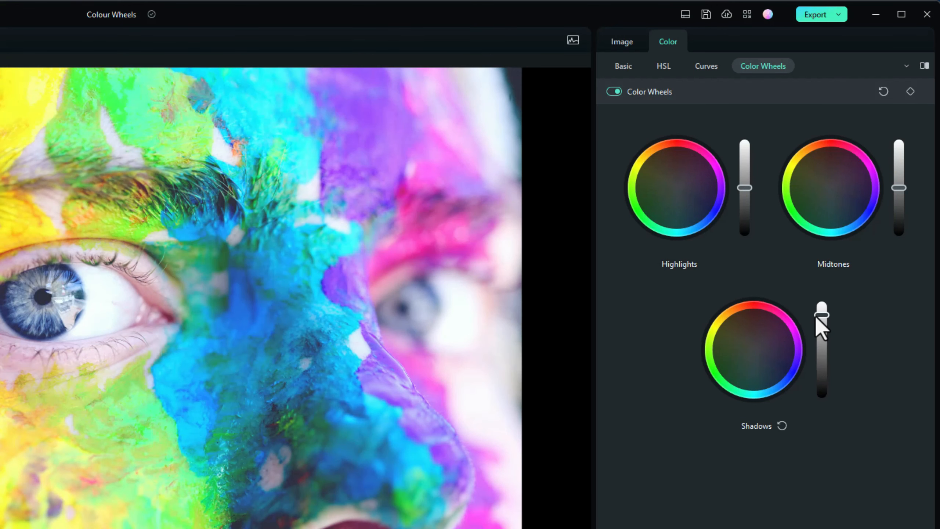
pyautogui.click(782, 426)
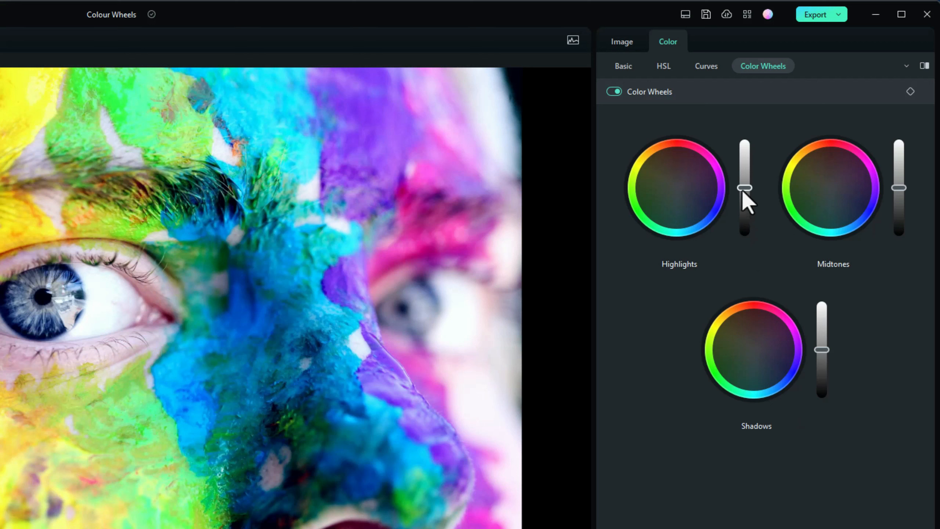
# Try a look with brighter Highlights, darker Midtones and brighter Shadows, and reset all color wheels.
pyautogui.moveTo(743, 190); pyautogui.dragTo(747, 163)
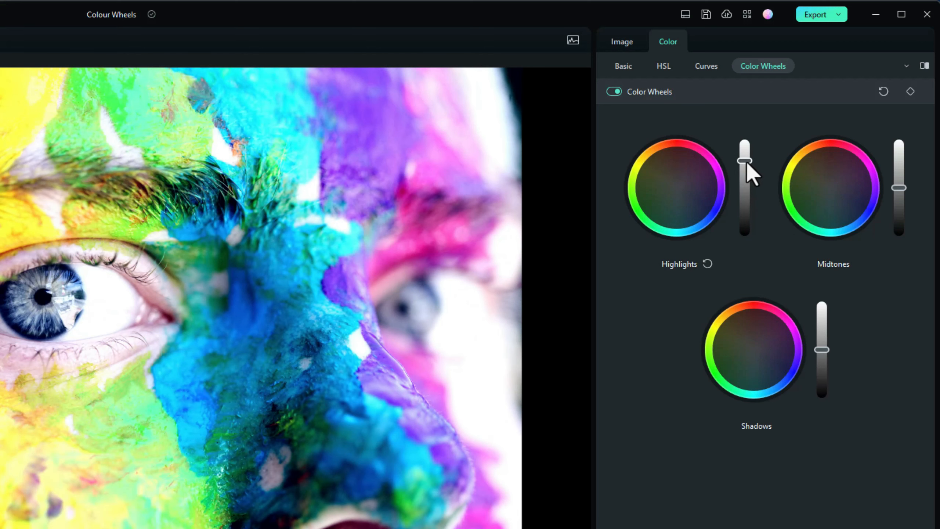
pyautogui.moveTo(903, 188); pyautogui.dragTo(901, 211)
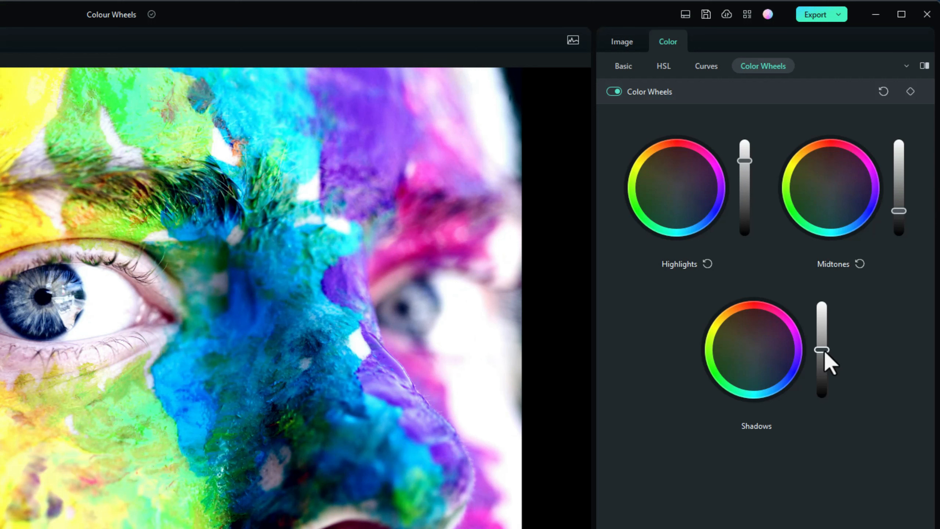
pyautogui.moveTo(823, 352); pyautogui.dragTo(825, 331)
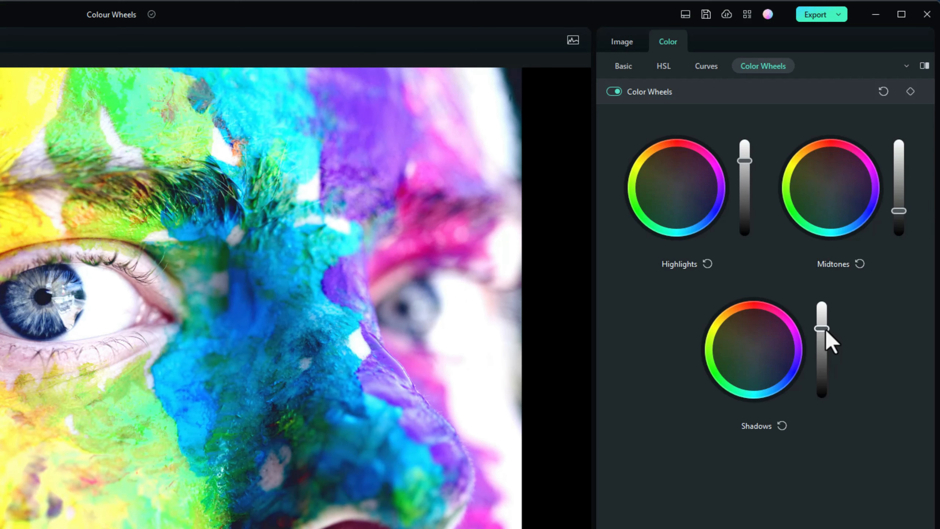
pyautogui.click(707, 264)
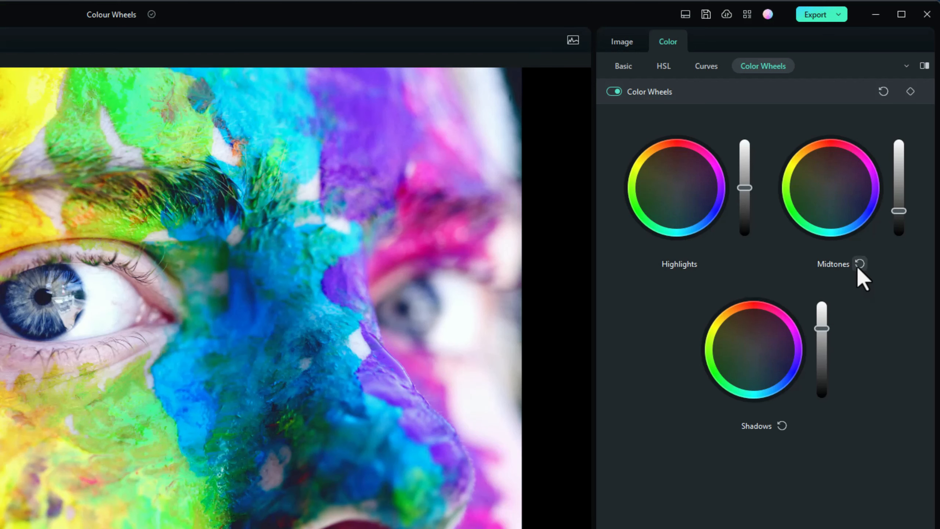
pyautogui.click(881, 91)
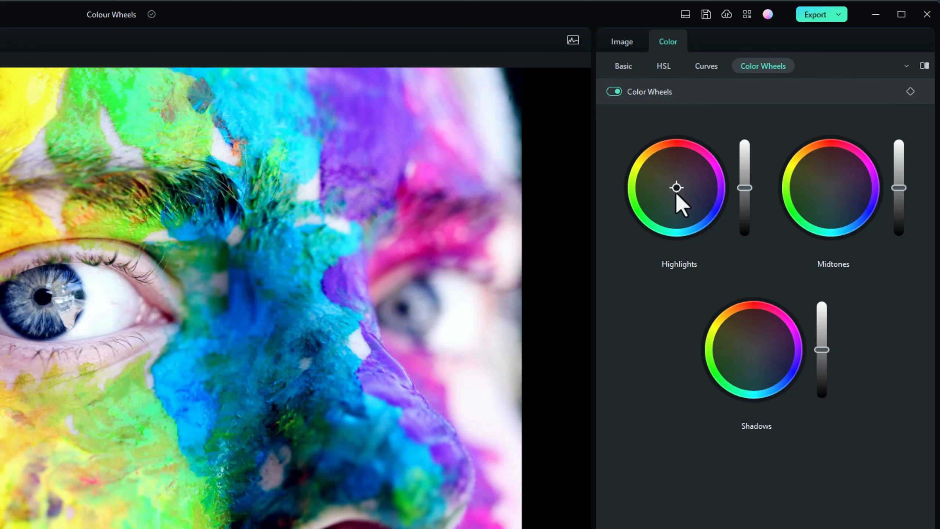
# Try a magenta tint on the Highlights and a pink tint on the Midtones, resetting each wheel after its trial.
pyautogui.moveTo(674, 188); pyautogui.dragTo(711, 189)
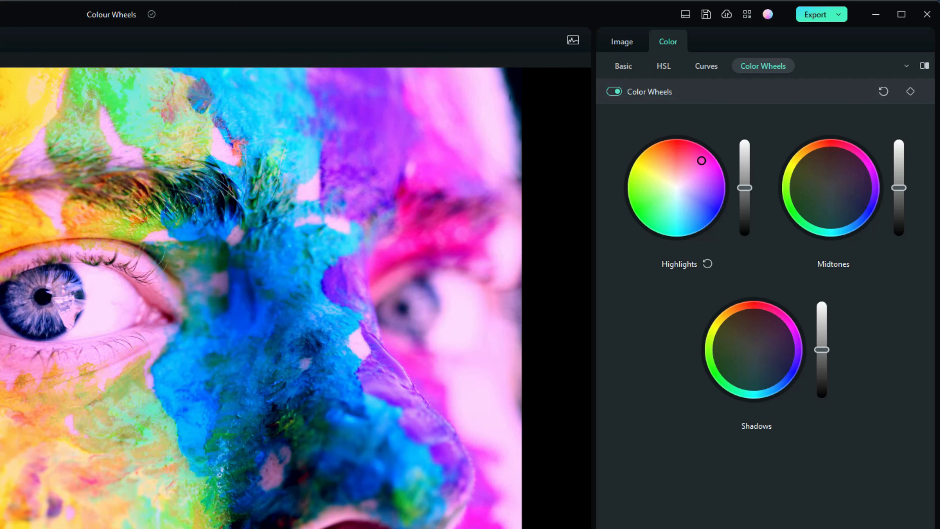
pyautogui.click(707, 263)
pyautogui.moveTo(827, 218)
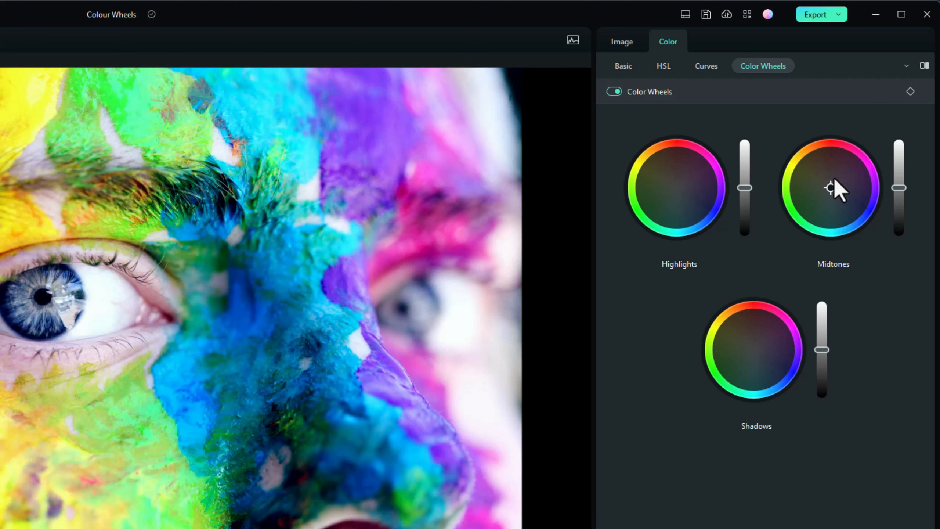
pyautogui.moveTo(833, 187); pyautogui.dragTo(839, 166)
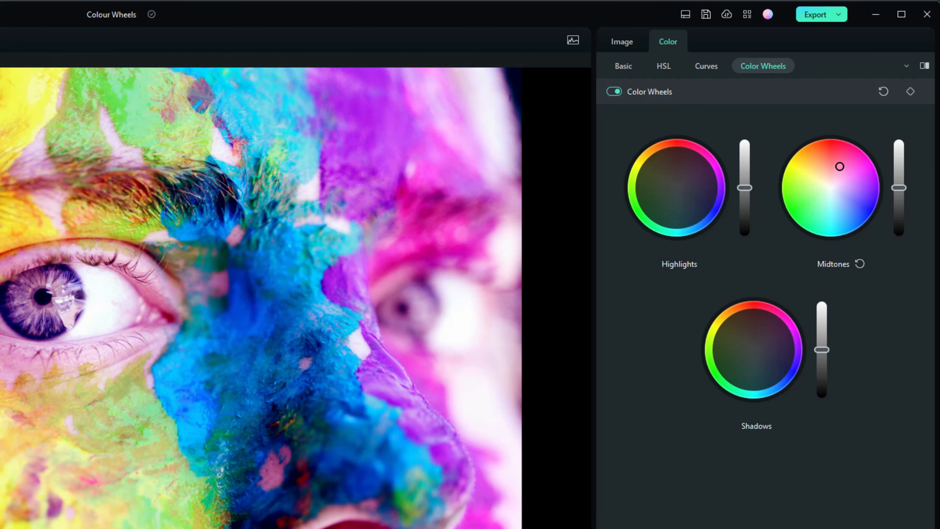
pyautogui.click(860, 263)
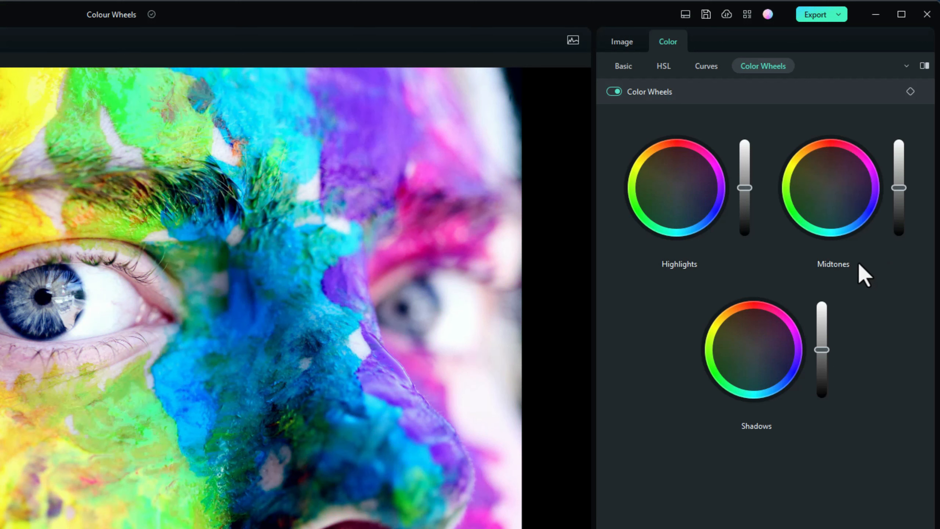
# Try a very slight yellow-green tint on the Shadows and reset that wheel.
pyautogui.click(755, 350)
pyautogui.moveTo(756, 348)
pyautogui.mouseDown()
pyautogui.moveTo(769, 335)
pyautogui.moveTo(757, 323)
pyautogui.moveTo(734, 330)
pyautogui.moveTo(730, 346)
pyautogui.moveTo(773, 345)
pyautogui.moveTo(769, 375)
pyautogui.moveTo(744, 369)
pyautogui.moveTo(750, 349)
pyautogui.mouseUp()
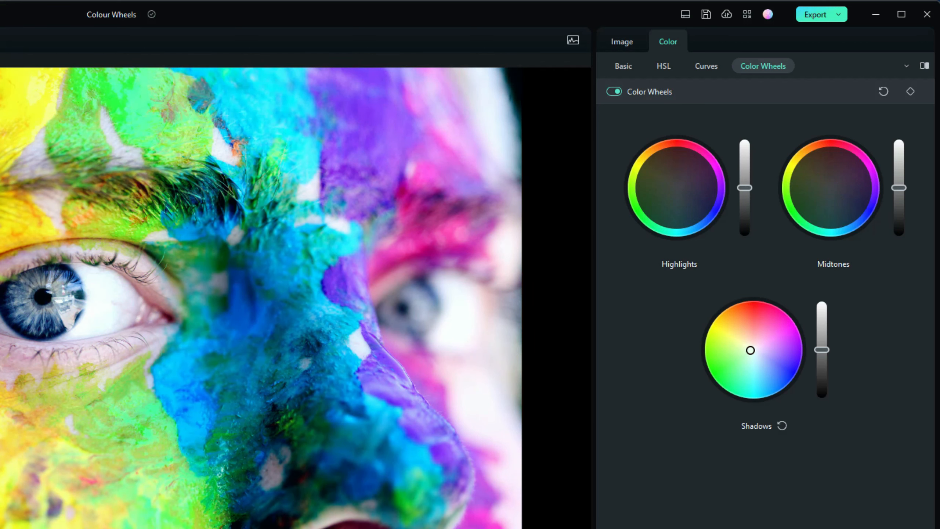
pyautogui.click(783, 425)
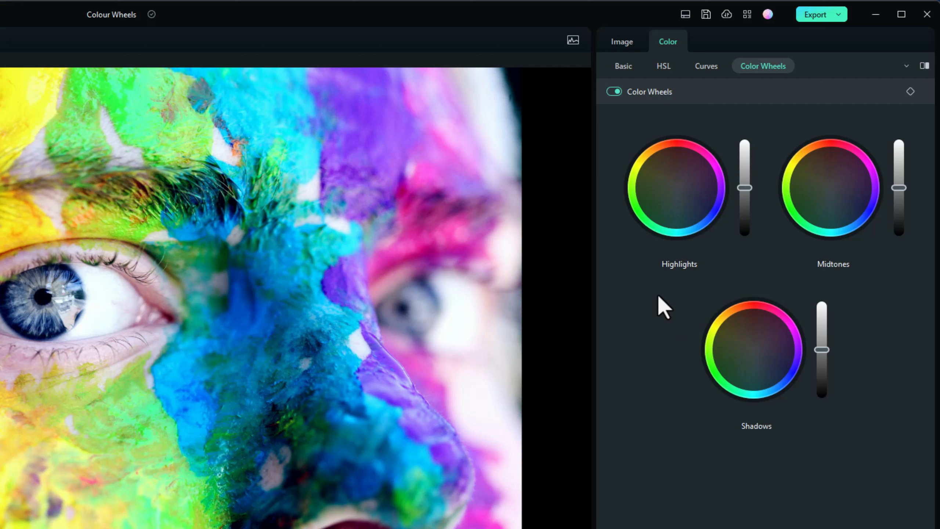
# Darken the Highlights and tint them orange, and brighten the Midtones with a green tint.
pyautogui.click(746, 193)
pyautogui.moveTo(746, 192); pyautogui.dragTo(748, 207)
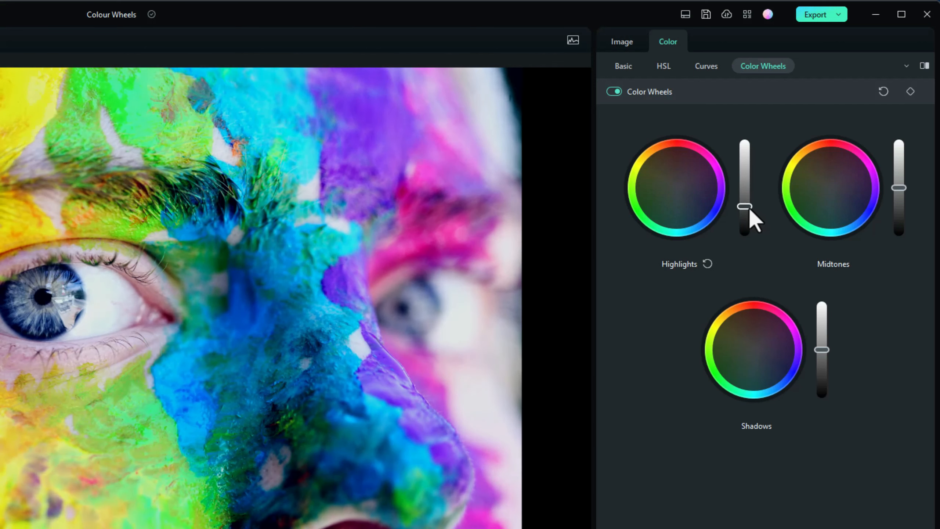
pyautogui.moveTo(696, 187); pyautogui.dragTo(653, 154)
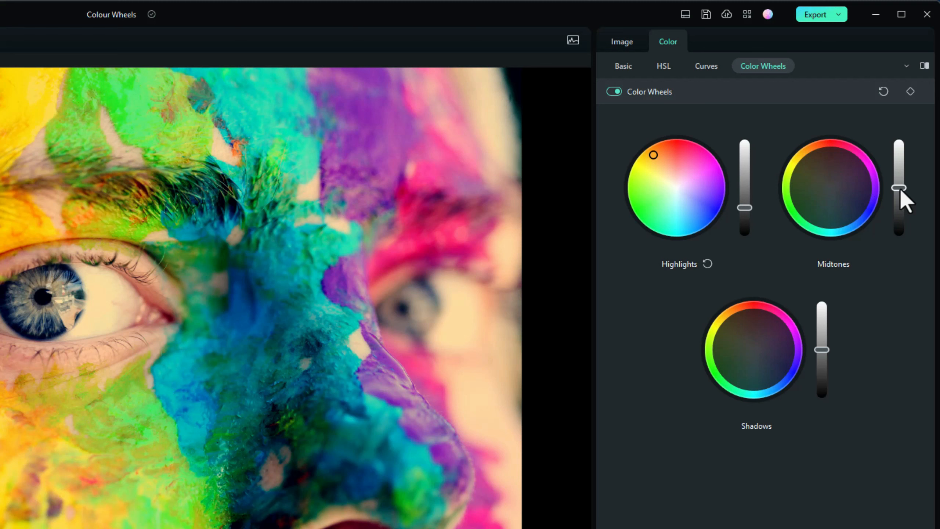
pyautogui.moveTo(900, 189); pyautogui.dragTo(899, 168)
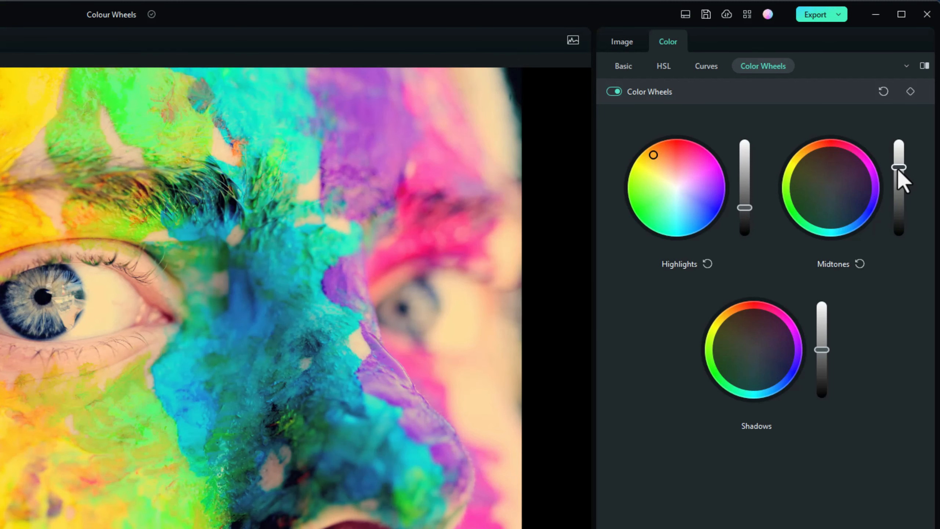
pyautogui.moveTo(829, 189); pyautogui.dragTo(813, 222)
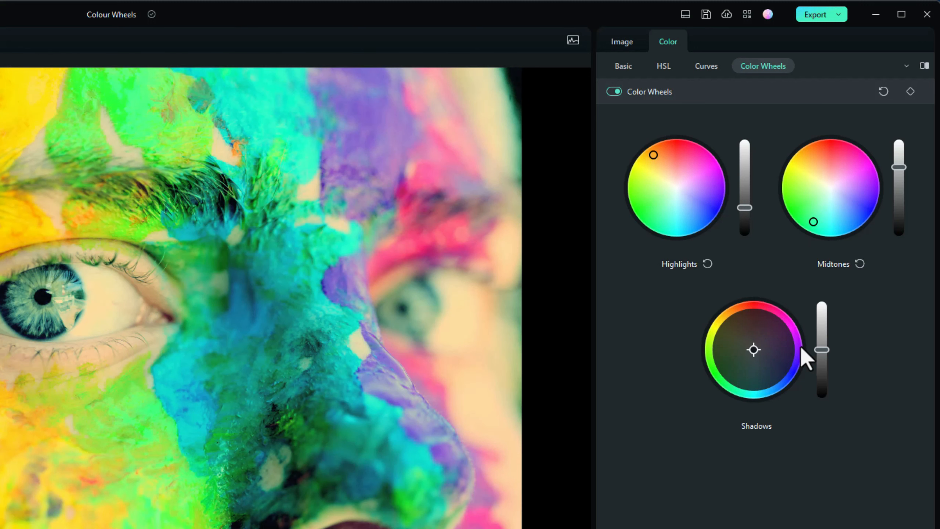
# Darken the Shadows with a yellow tint to complete the trial grade, and reset all color wheels.
pyautogui.moveTo(823, 353); pyautogui.dragTo(825, 373)
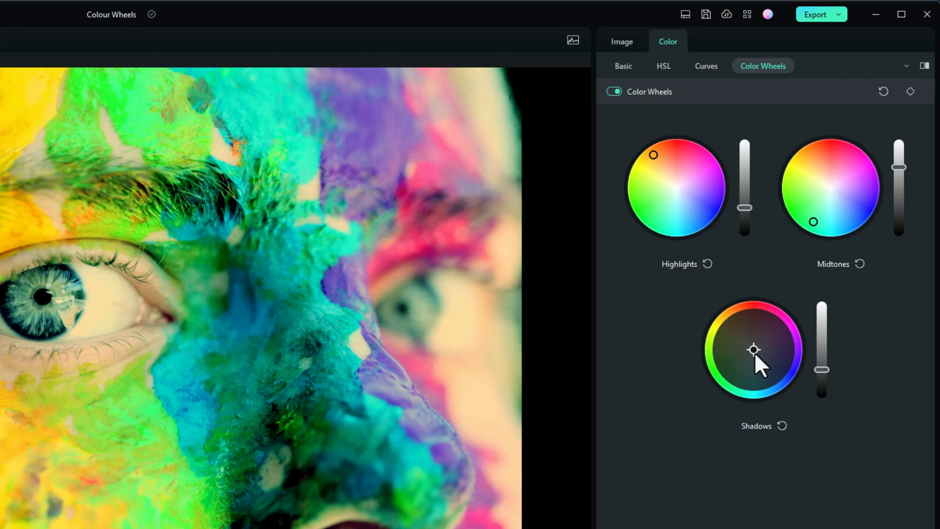
pyautogui.moveTo(753, 350); pyautogui.dragTo(722, 324)
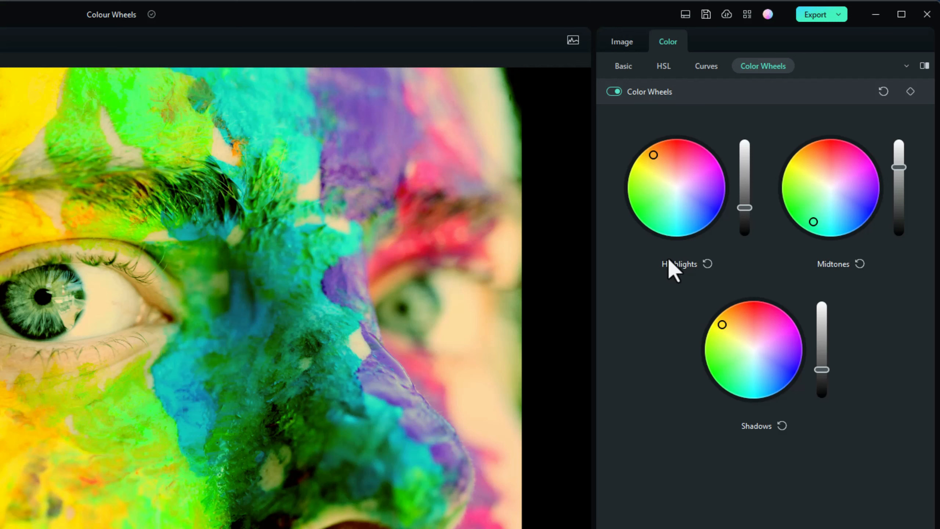
pyautogui.click(883, 91)
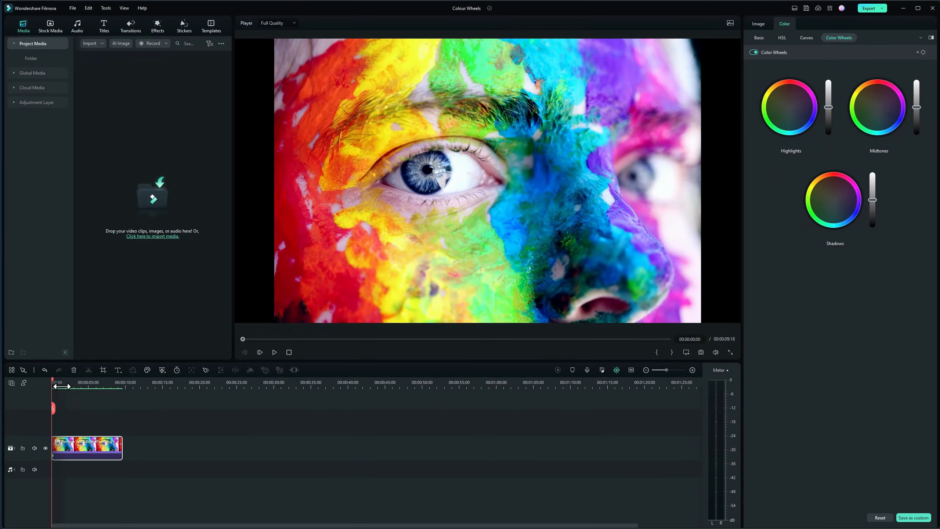
# At 00:00:02:05 on the timeline, brighten the clip's Highlights slightly and tint them blue.
pyautogui.moveTo(61, 386); pyautogui.dragTo(68, 384)
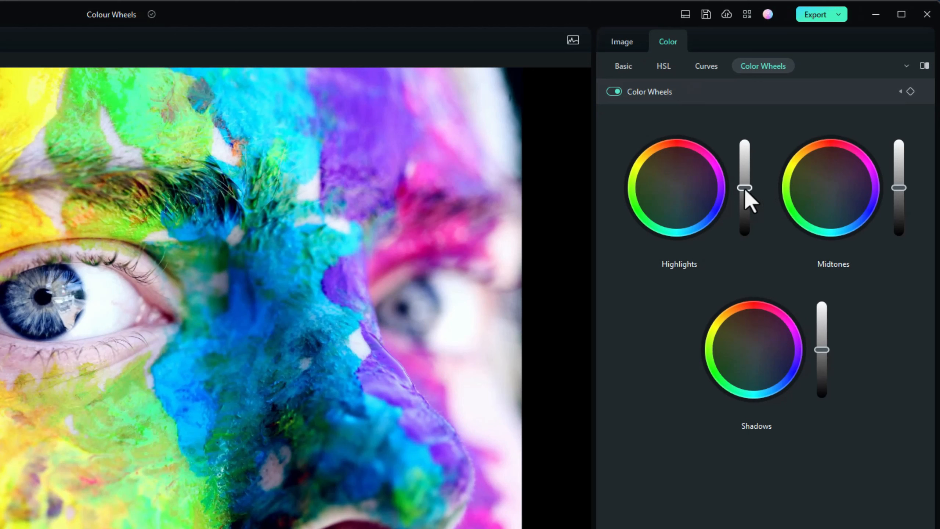
pyautogui.moveTo(745, 188); pyautogui.dragTo(747, 174)
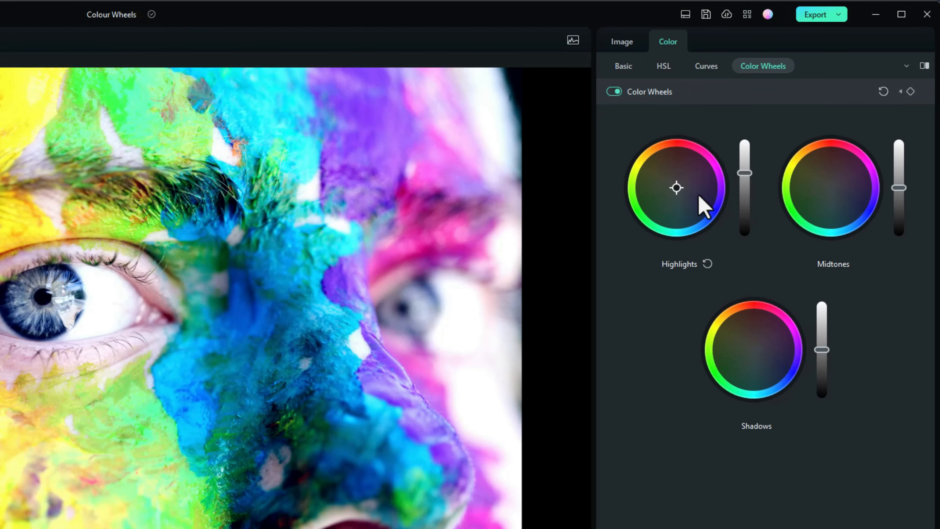
pyautogui.moveTo(702, 204); pyautogui.dragTo(691, 208)
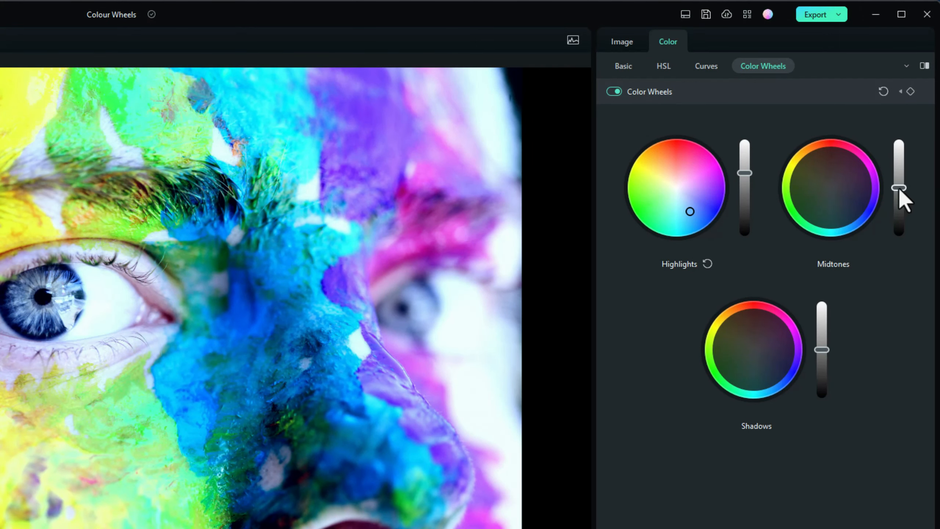
# At the same point, darken the Midtones with a magenta tint and the Shadows with a yellow-green tint.
pyautogui.moveTo(899, 188); pyautogui.dragTo(898, 201)
pyautogui.moveTo(831, 188); pyautogui.dragTo(851, 165)
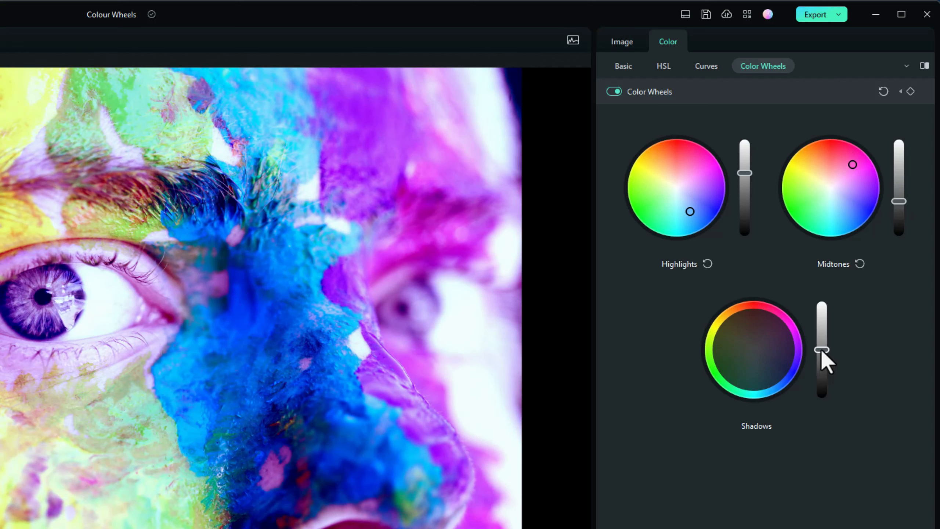
pyautogui.moveTo(821, 359); pyautogui.dragTo(821, 364)
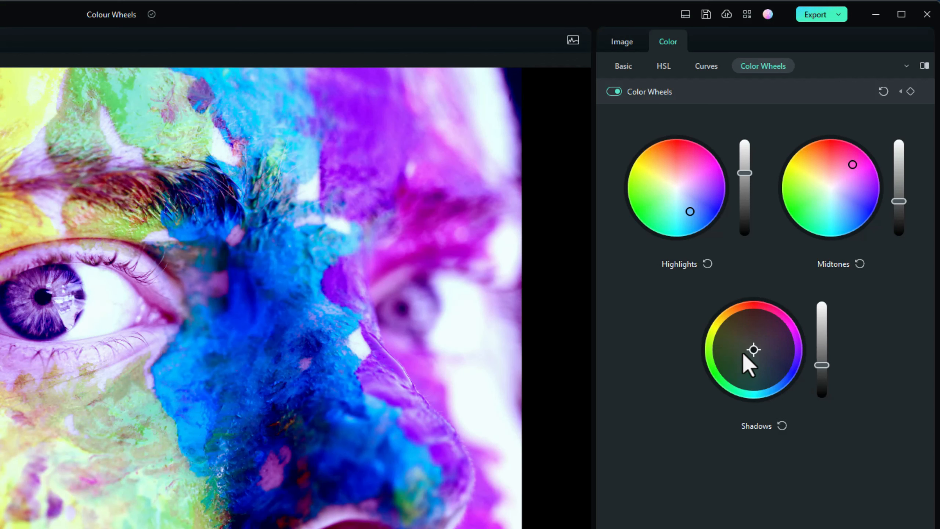
pyautogui.moveTo(753, 349); pyautogui.dragTo(719, 345)
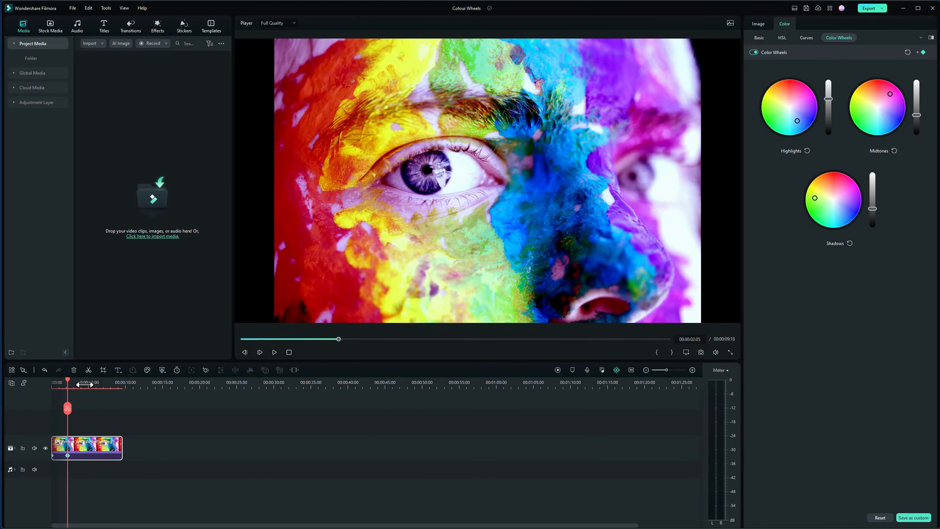
# At 00:00:04:15, keyframe a new grade with darker pink Highlights, orange Midtones and brighter pink Shadows.
pyautogui.click(85, 384)
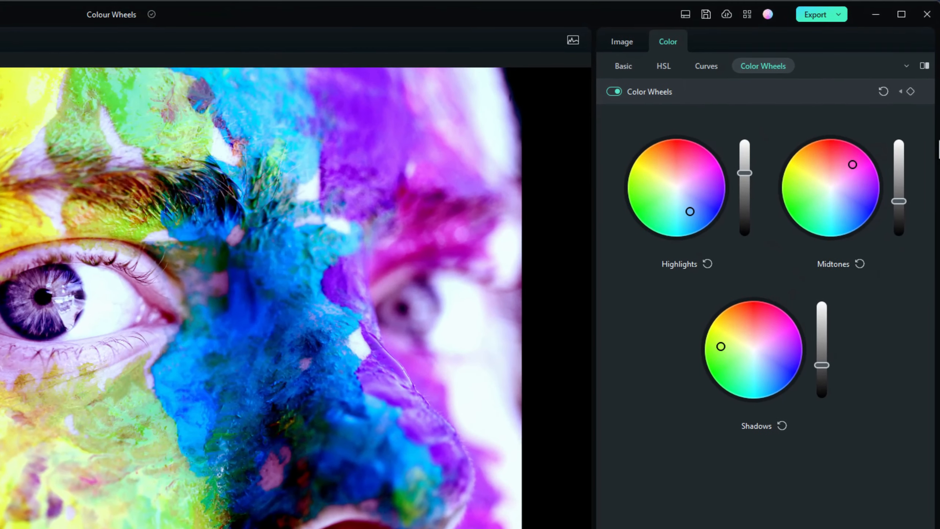
pyautogui.click(910, 91)
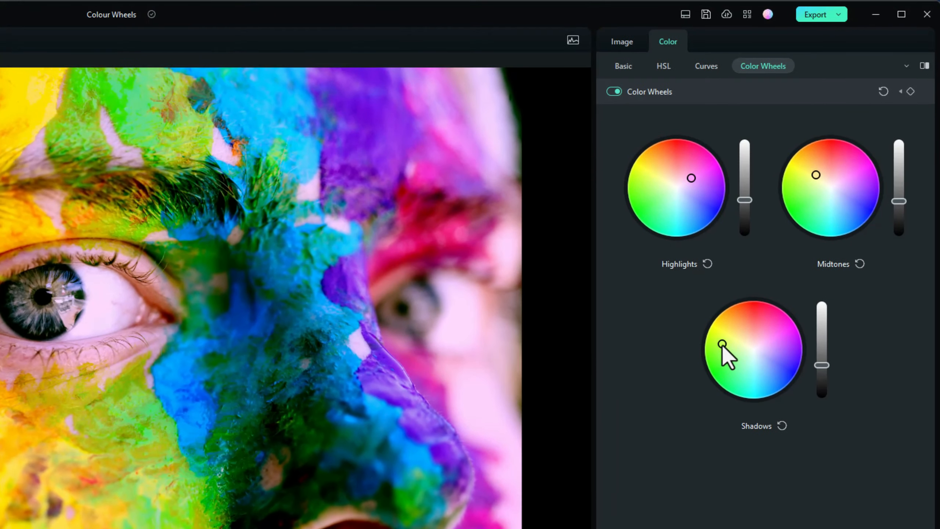
pyautogui.moveTo(721, 344); pyautogui.dragTo(763, 330)
pyautogui.moveTo(822, 364); pyautogui.dragTo(821, 345)
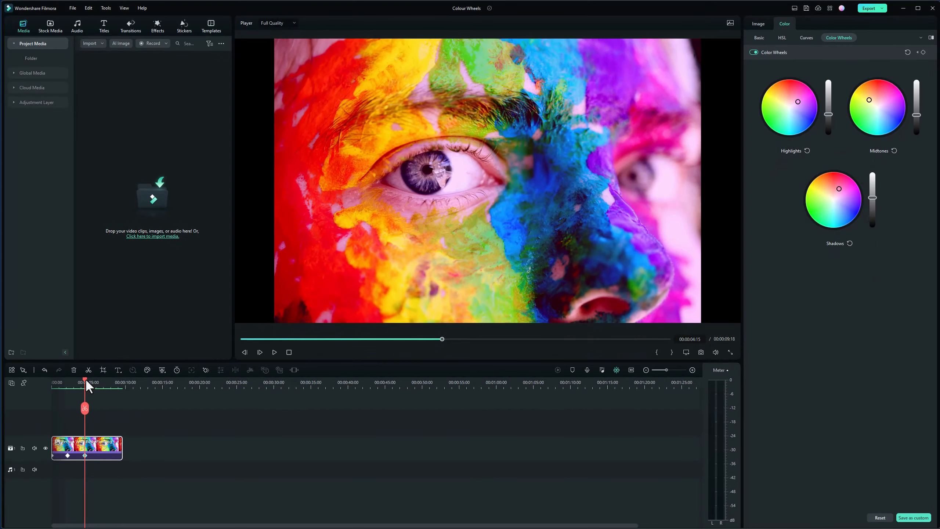
# At about 7 seconds on the timeline, tint the Highlights orange-yellow and brighten them.
pyautogui.moveTo(86, 382); pyautogui.dragTo(102, 381)
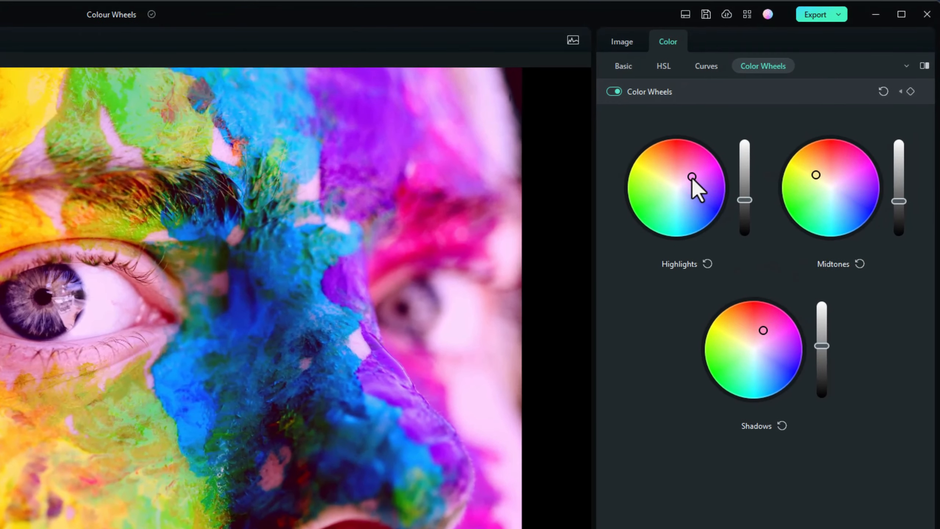
pyautogui.moveTo(692, 176); pyautogui.dragTo(660, 168)
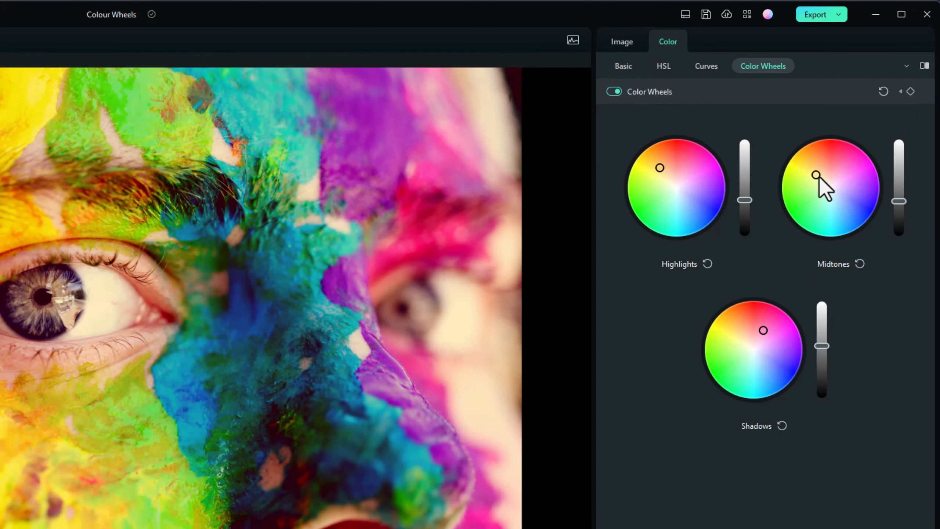
pyautogui.moveTo(744, 200); pyautogui.dragTo(744, 177)
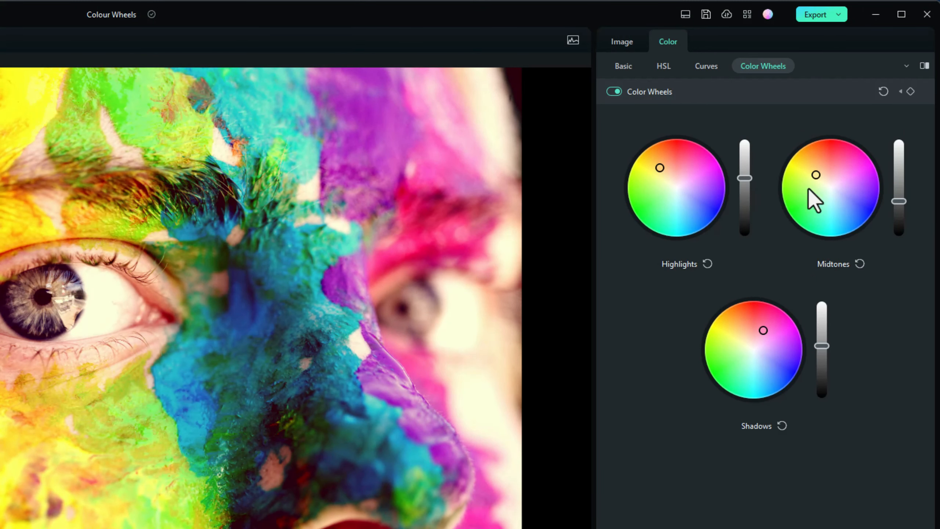
# At the same point, brighten the Midtones with a blue tint and darken the Shadows with a green tint.
pyautogui.moveTo(818, 174); pyautogui.dragTo(849, 195)
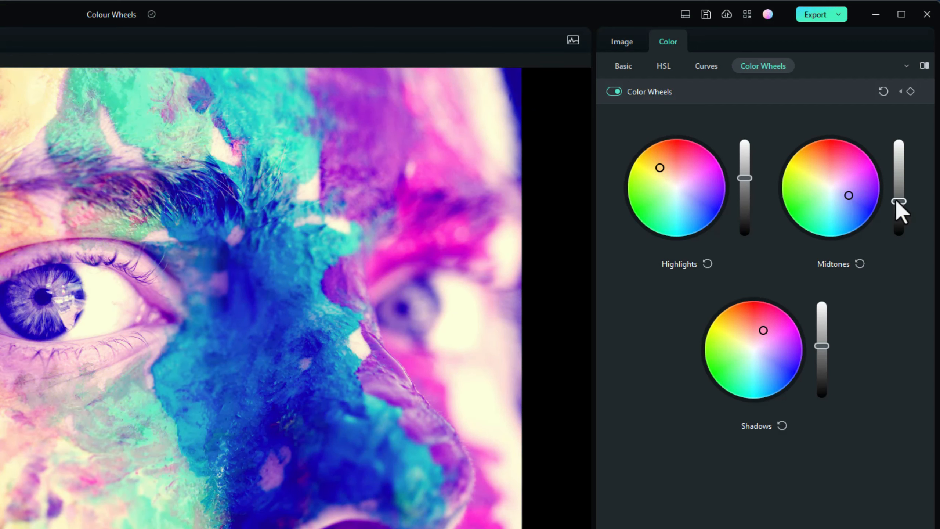
pyautogui.moveTo(903, 203); pyautogui.dragTo(902, 178)
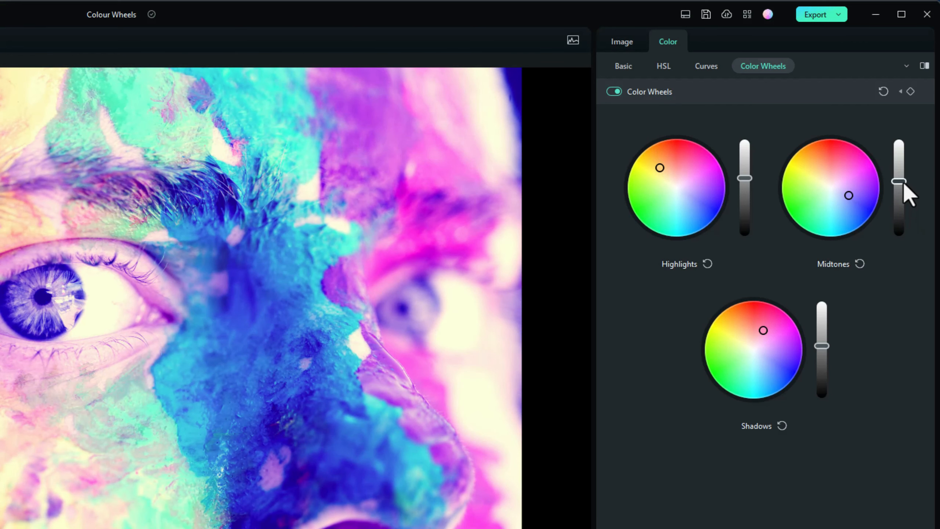
pyautogui.moveTo(762, 330); pyautogui.dragTo(746, 358)
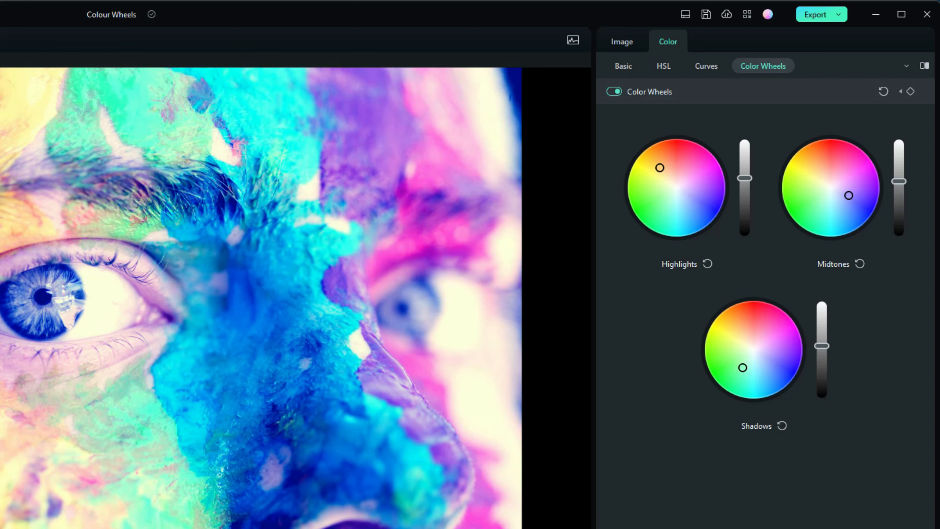
pyautogui.moveTo(823, 351); pyautogui.dragTo(824, 370)
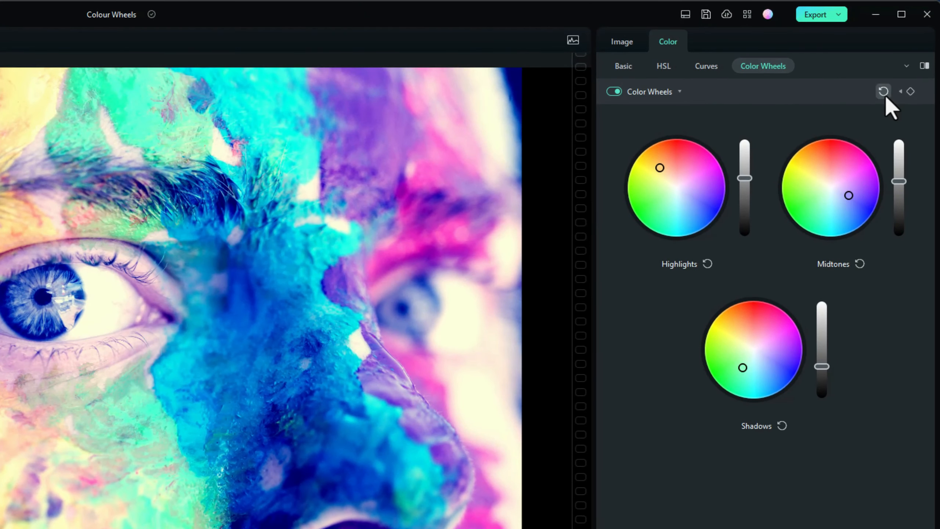
# Reset all color wheels at the current point and play the clip from the start to preview the keyframed color changes.
pyautogui.click(883, 91)
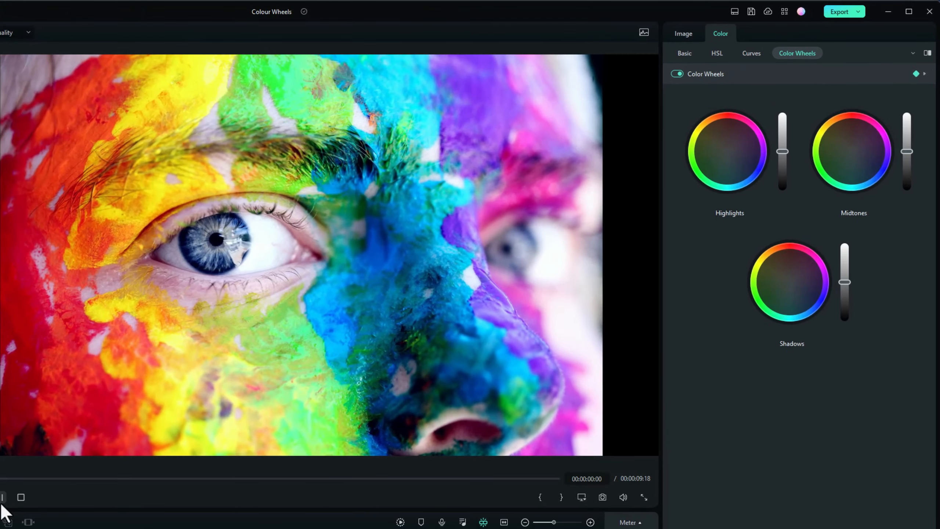
pyautogui.click(274, 352)
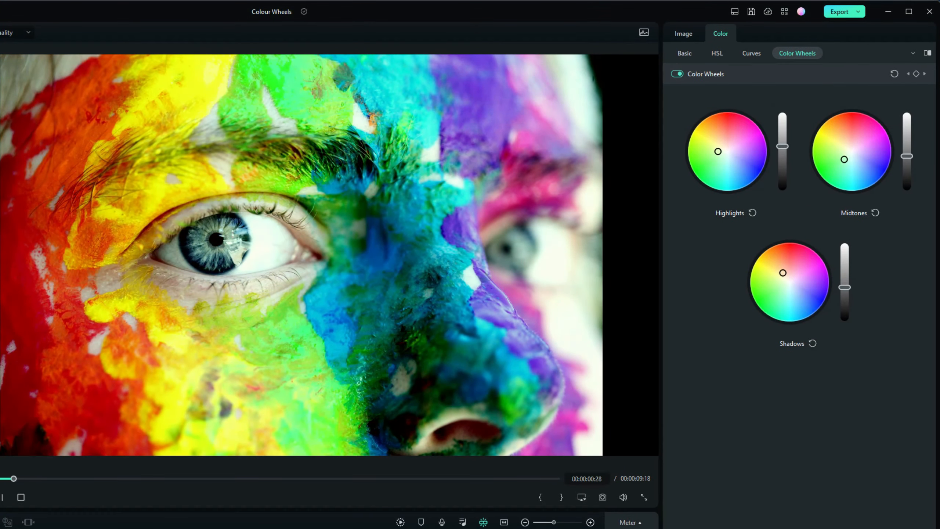